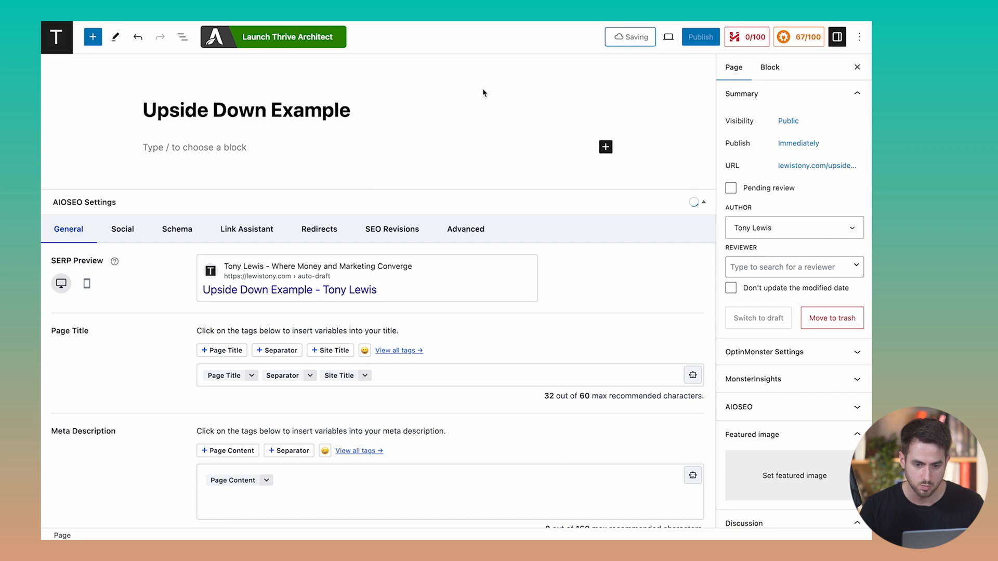
- Launch Thrive Architect on the page, start a pre-built landing page and open the Xpert Theme template set
click(289, 37)
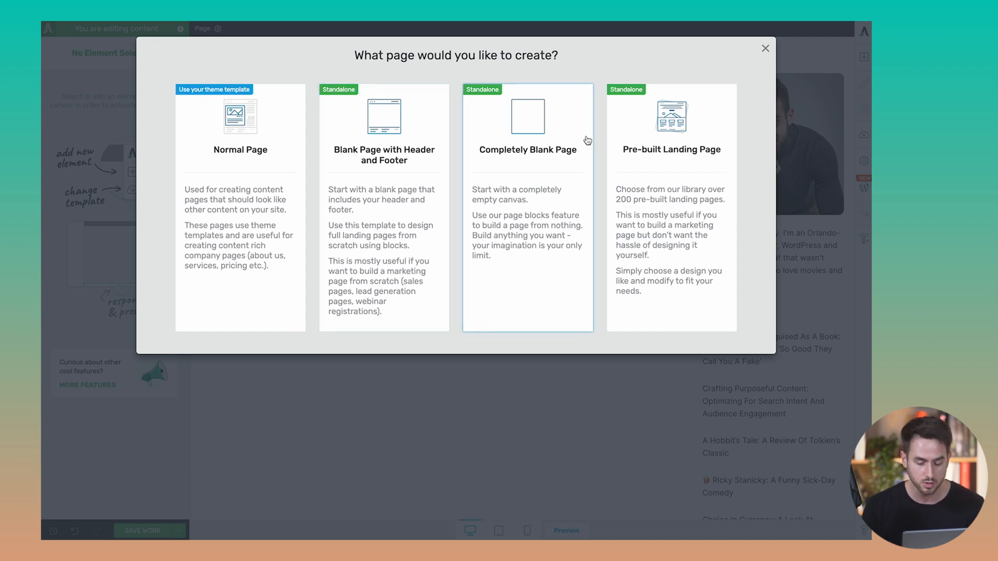
click(707, 151)
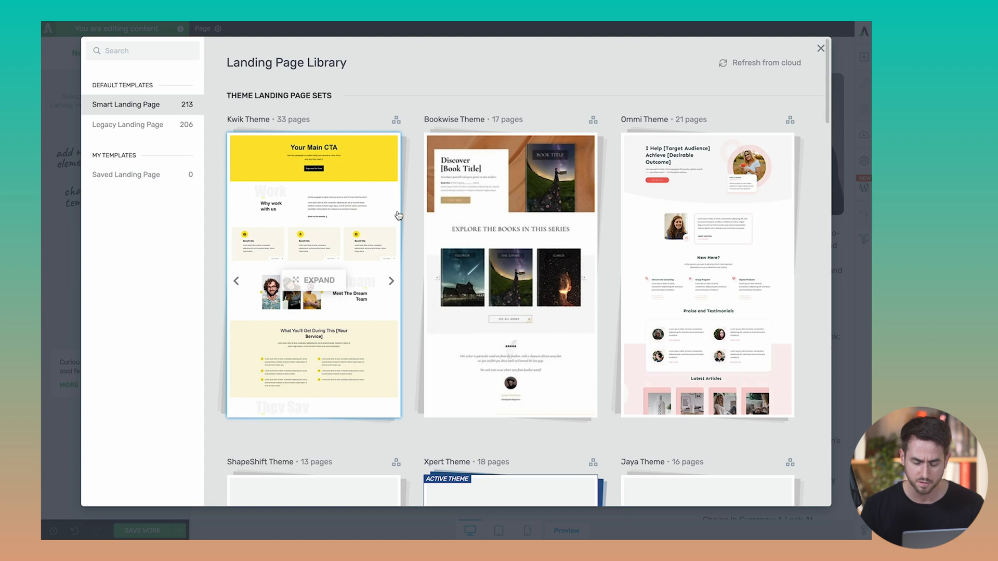
scroll(399, 215, down, 2)
scroll(399, 215, down, 4)
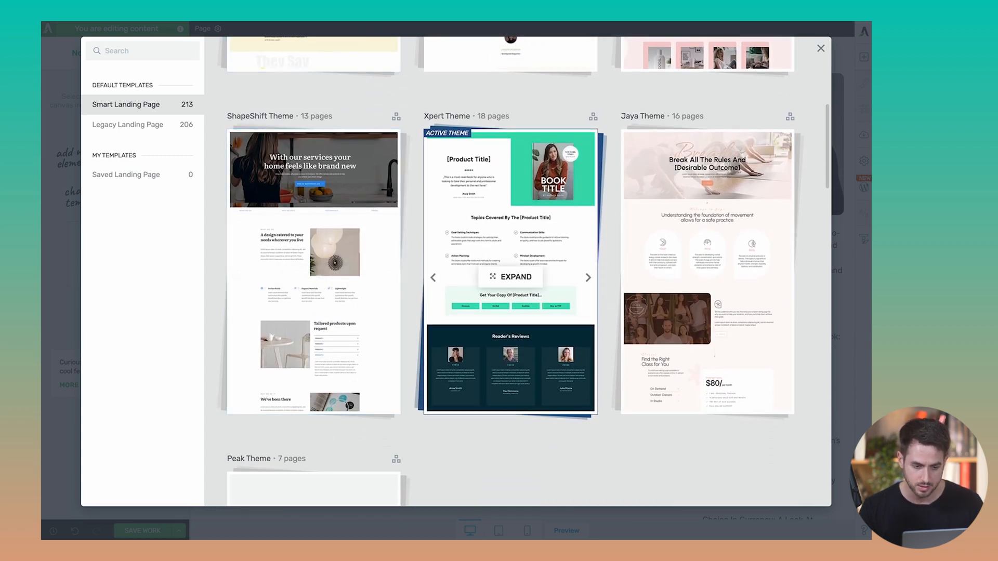
click(510, 279)
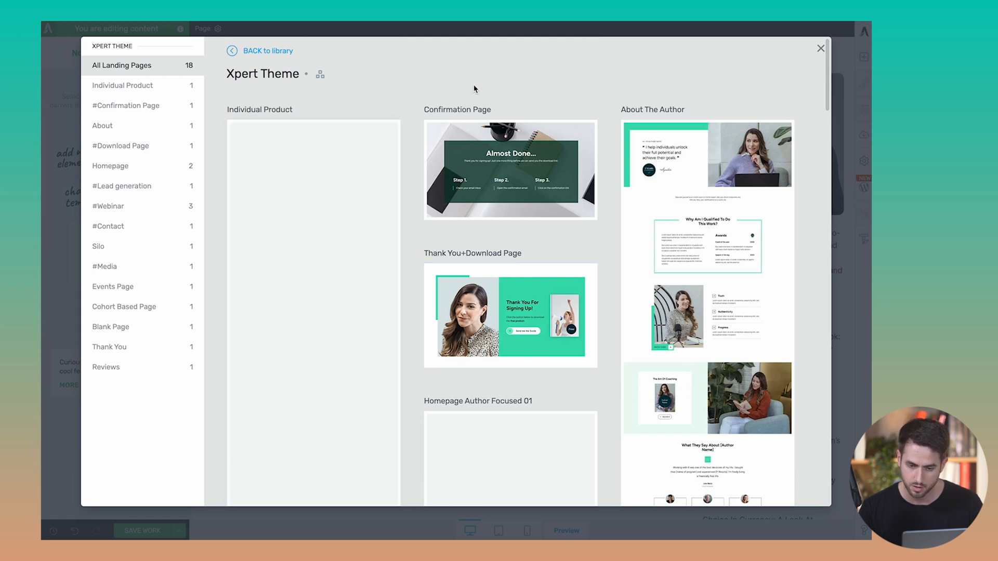
- Apply the Lead Generation template from the Xpert Theme to the page
scroll(327, 178, down, 15)
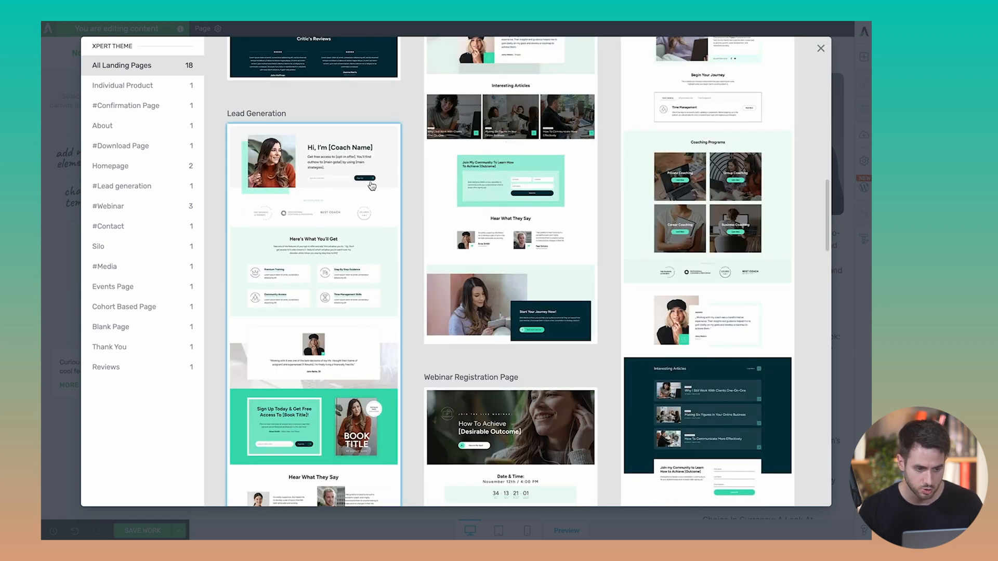
click(294, 165)
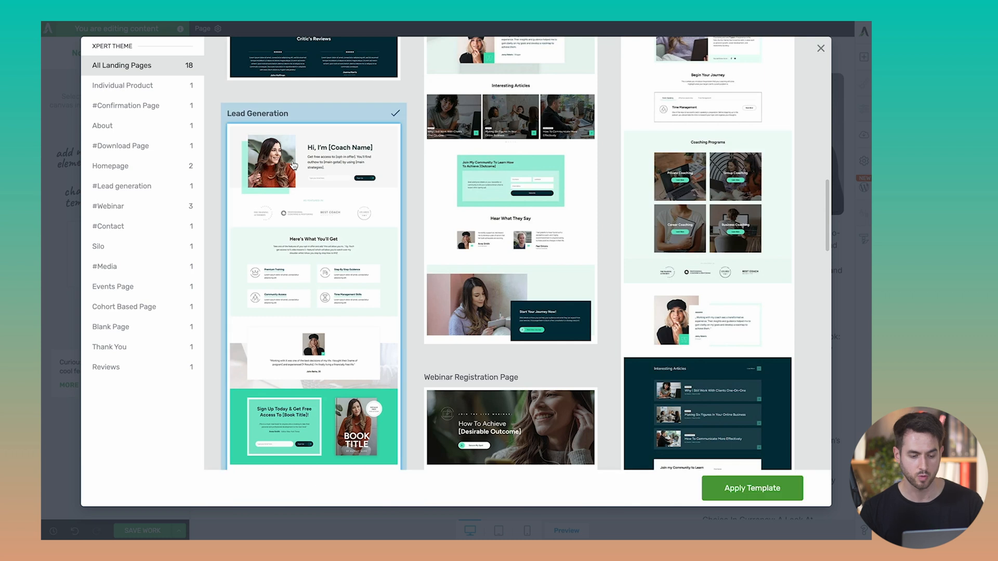
click(768, 498)
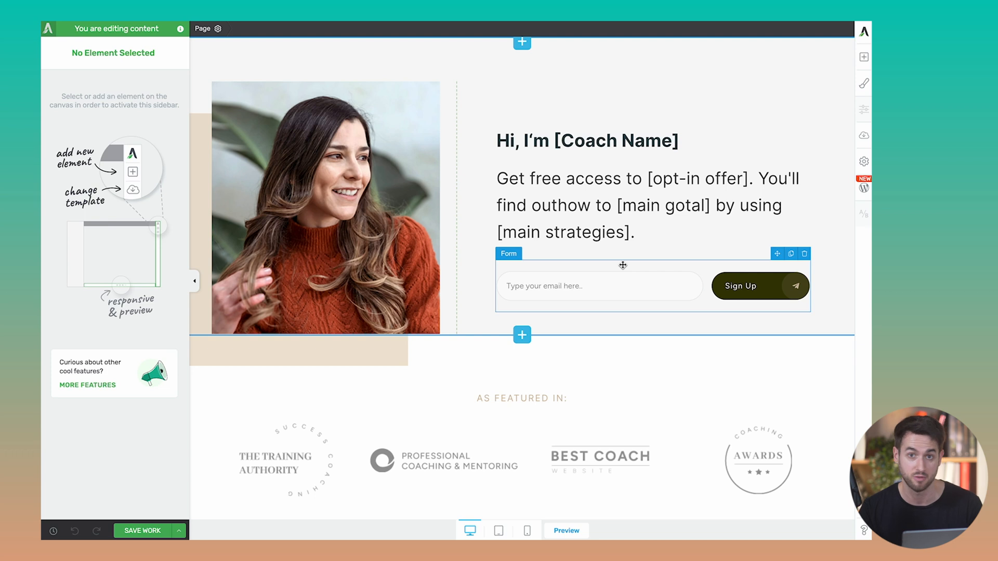
- Replace the [Coach Name] placeholder in the hero heading with the coach's full name
click(580, 135)
drag(554, 140, 679, 141)
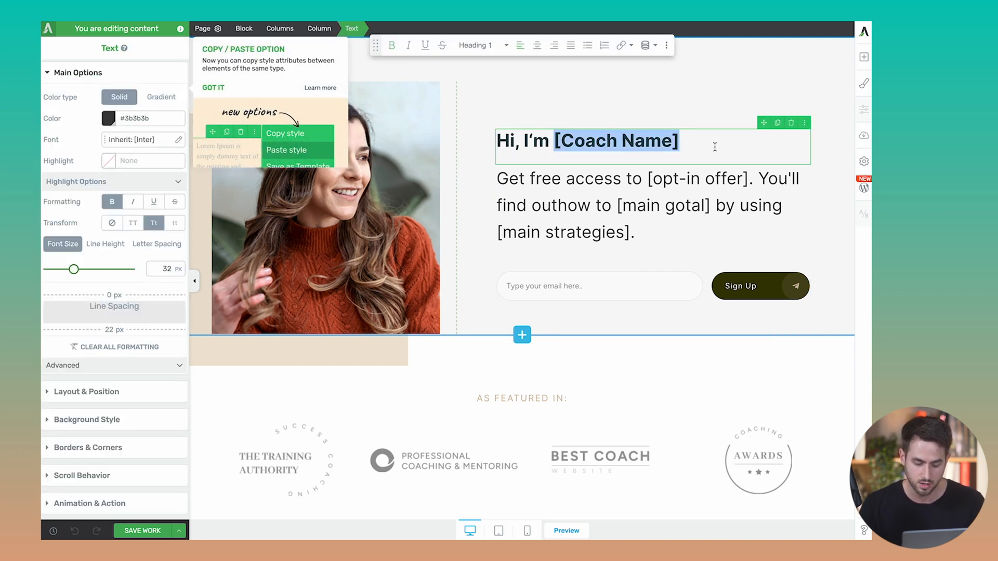
text(Tony Lewis)
- Replace the hero section's portrait with square-high-res.jpg, inserted from its URL
click(230, 244)
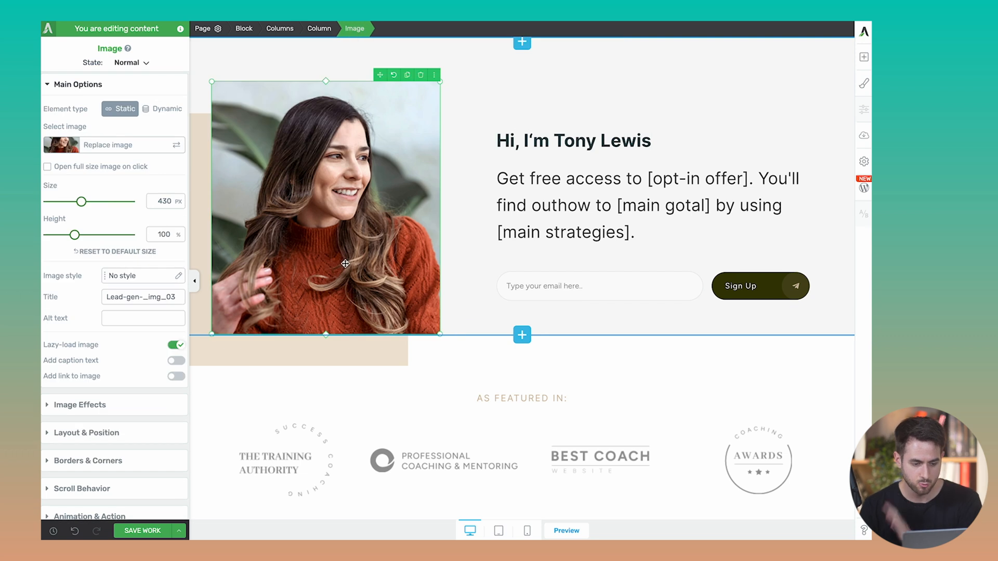
click(175, 145)
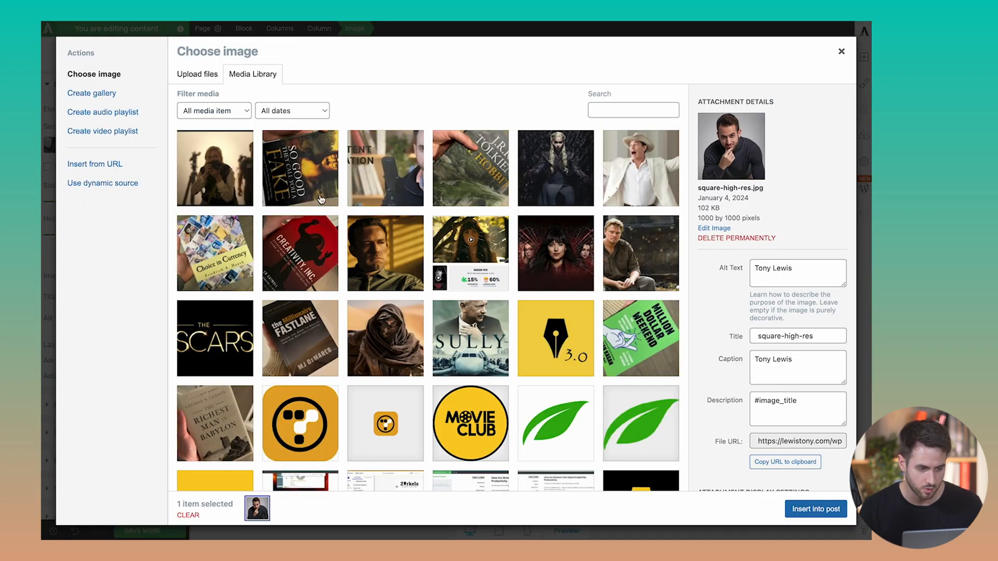
click(129, 167)
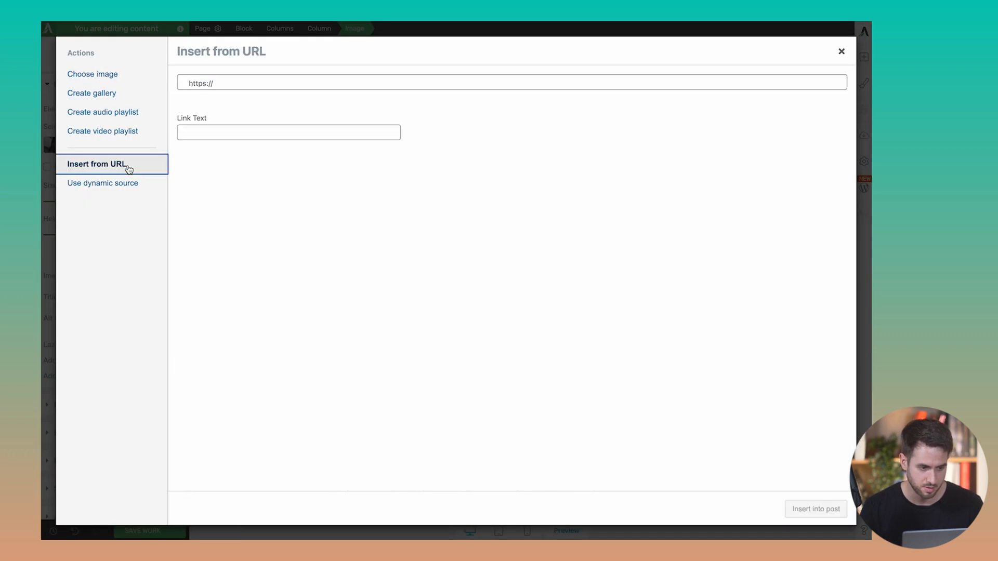
click(283, 76)
text(https://lewistony.com/wp-content/uploads/2024/01/square-high-res.jpg)
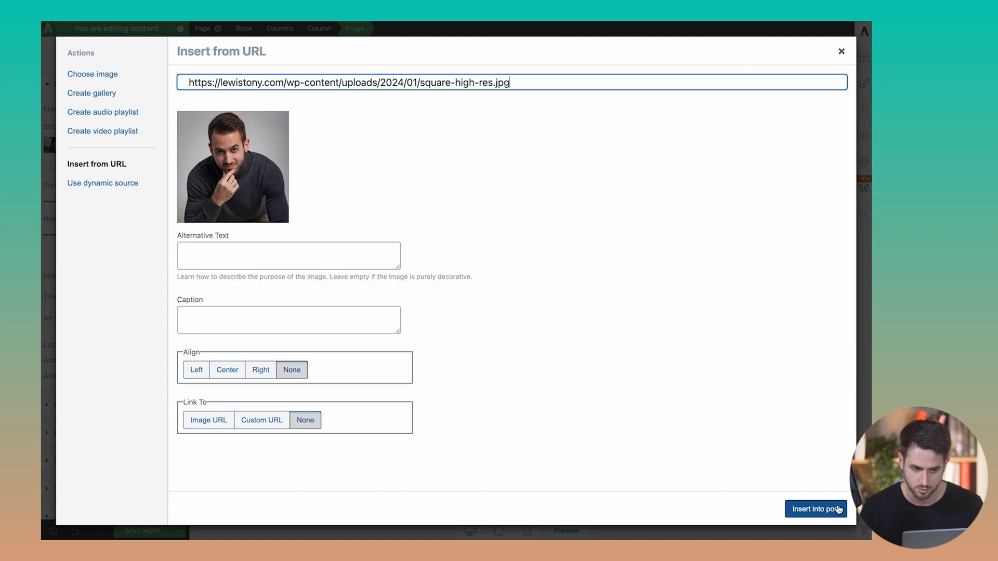
click(823, 509)
click(528, 345)
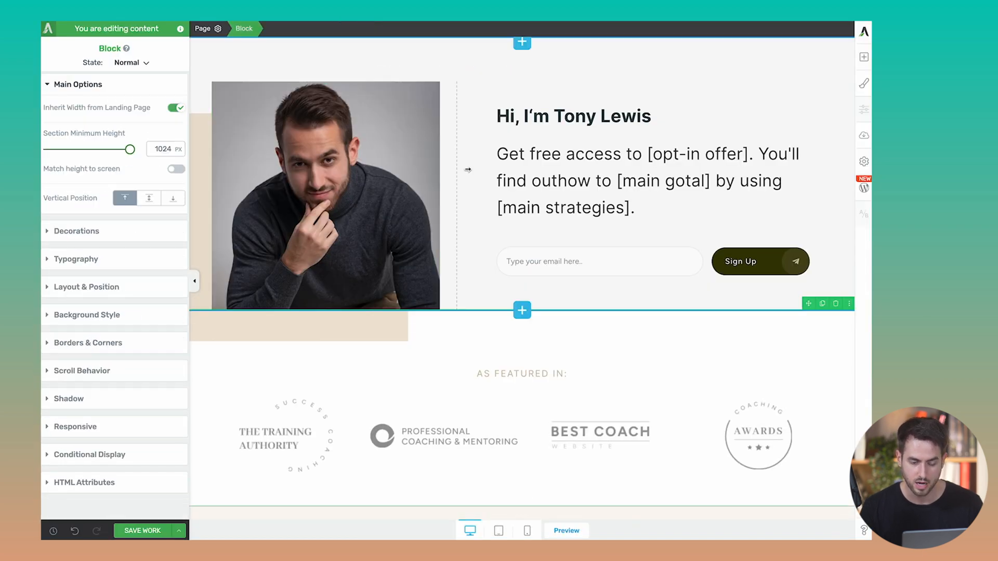
- Replace the hero paragraph with "Get exclusive access to my marketings tips before anyone else does."
click(588, 182)
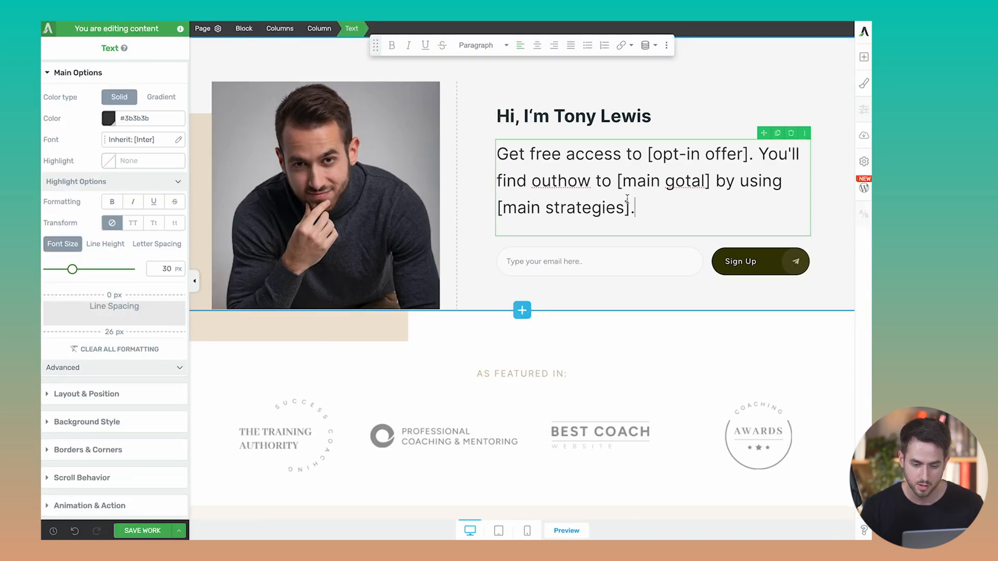
drag(635, 208, 491, 163)
text(G)
click(646, 136)
scroll(646, 136, down, 9)
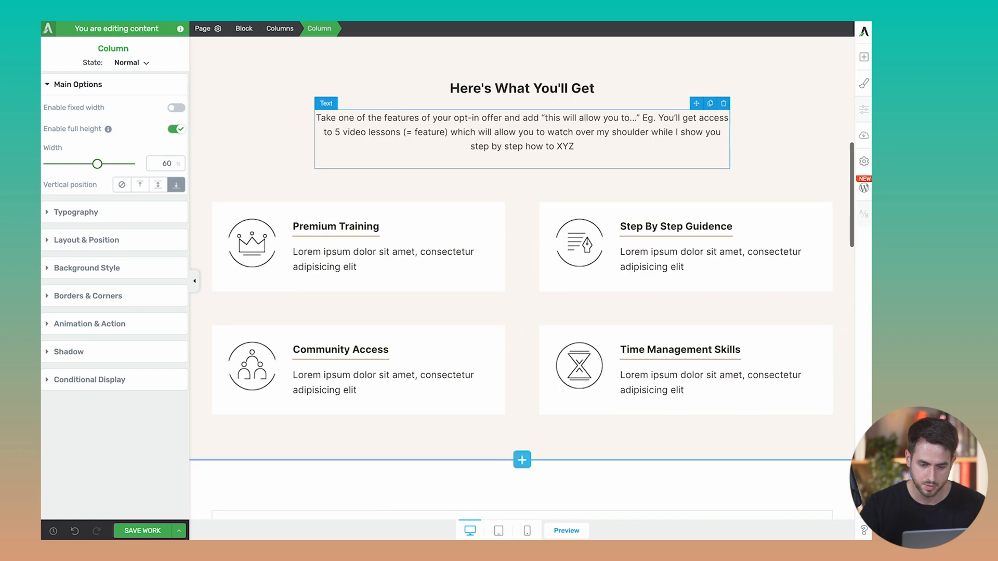
scroll(646, 137, up, 9)
click(555, 208)
text(et my exc)
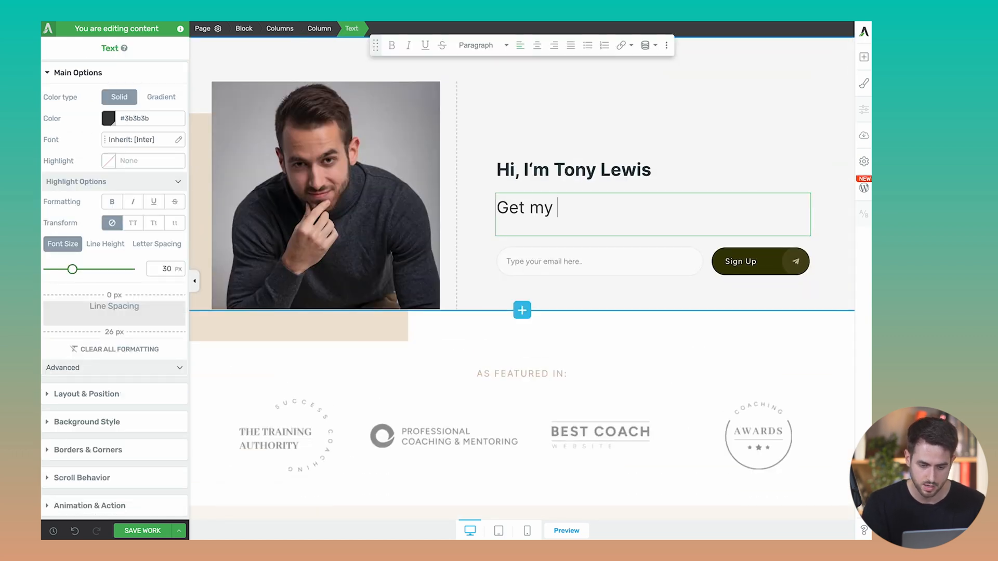
key(BackSpace)
key(BackSpace)
key(BackSpace)
key(BackSpace)
key(BackSpace)
key(BackSpace)
key(BackSpace)
key(BackSpace)
text(t ex)
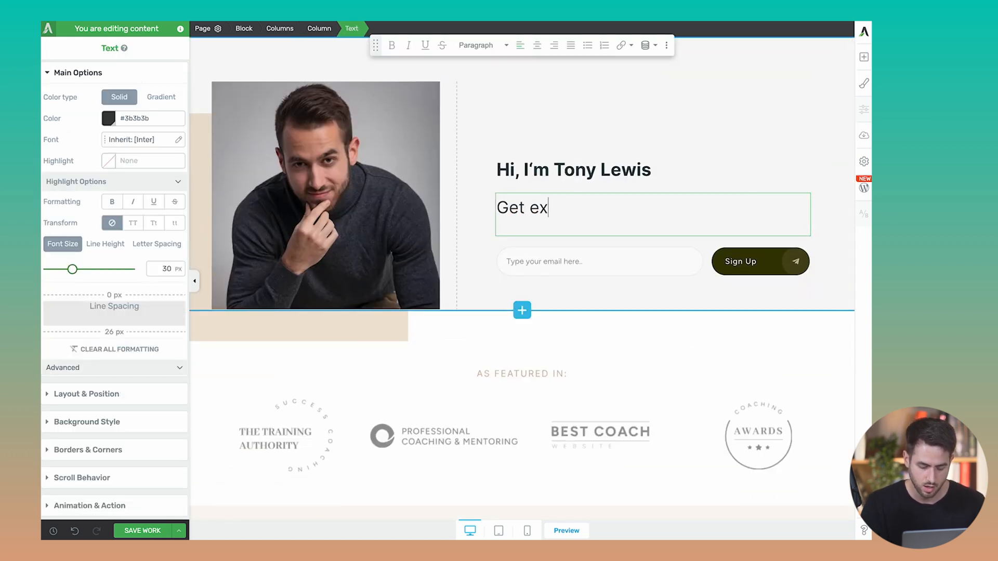
text(clusive access to )
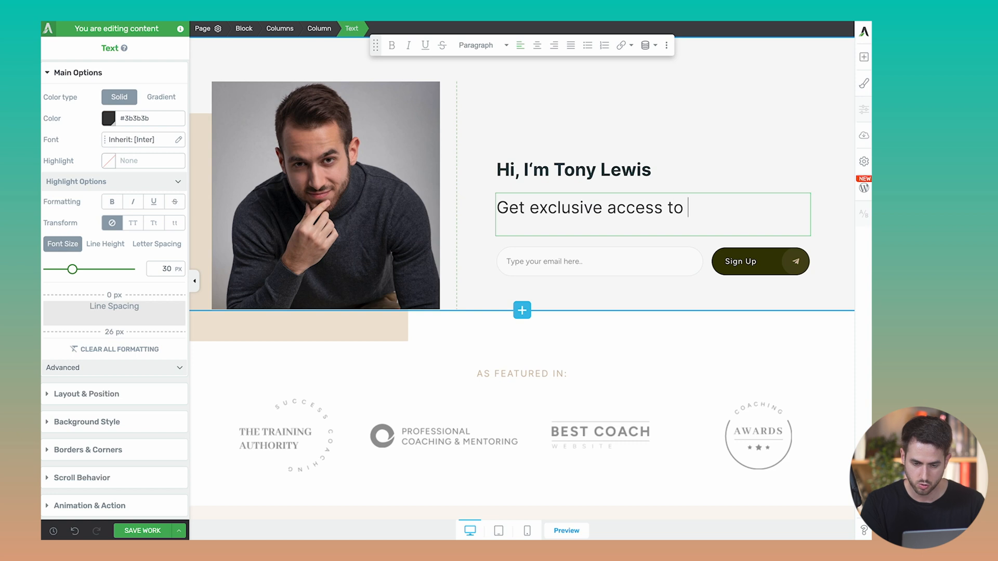
text(my marketings ti)
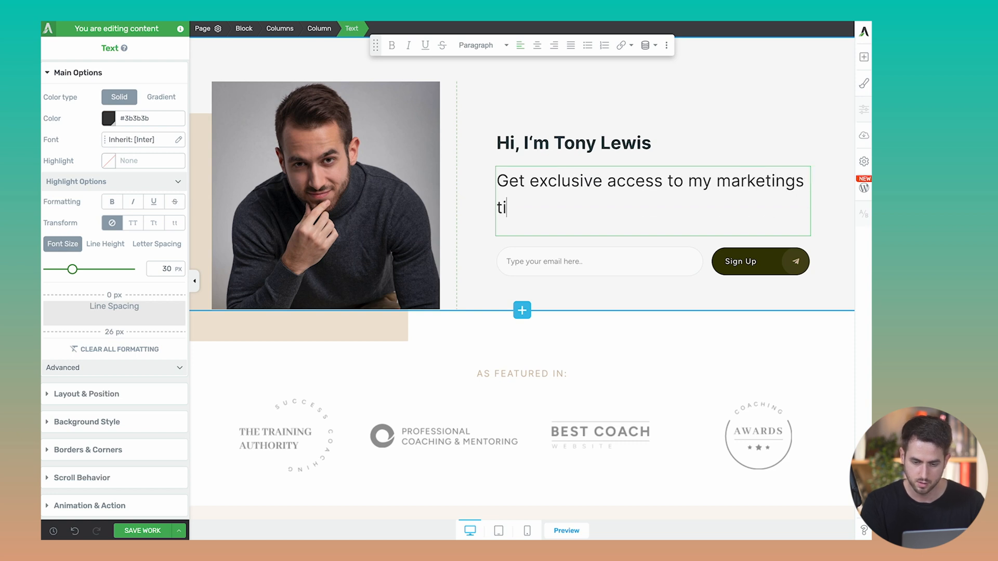
text(ps before anyon)
key(BackSpace)
text(ne else does.)
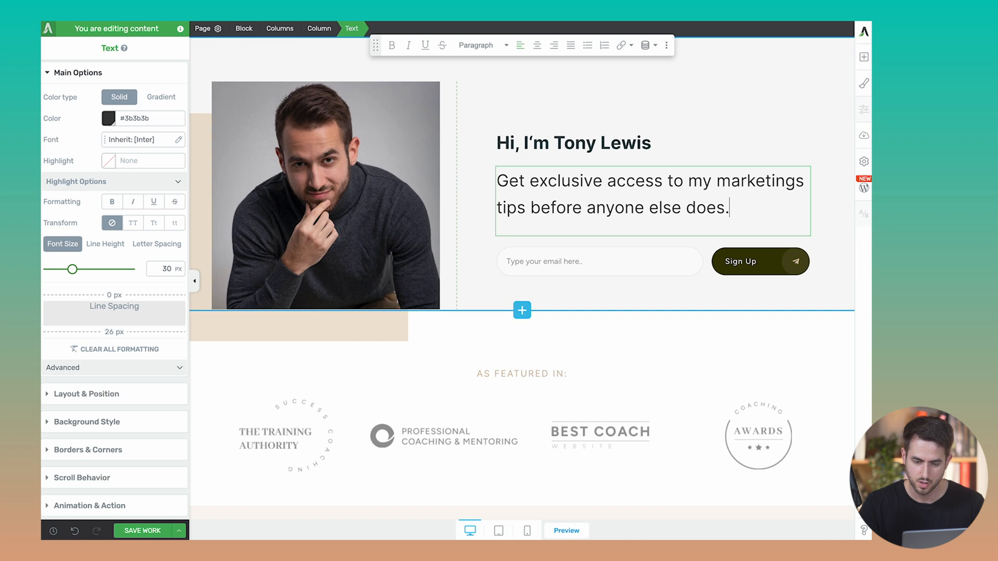
click(704, 92)
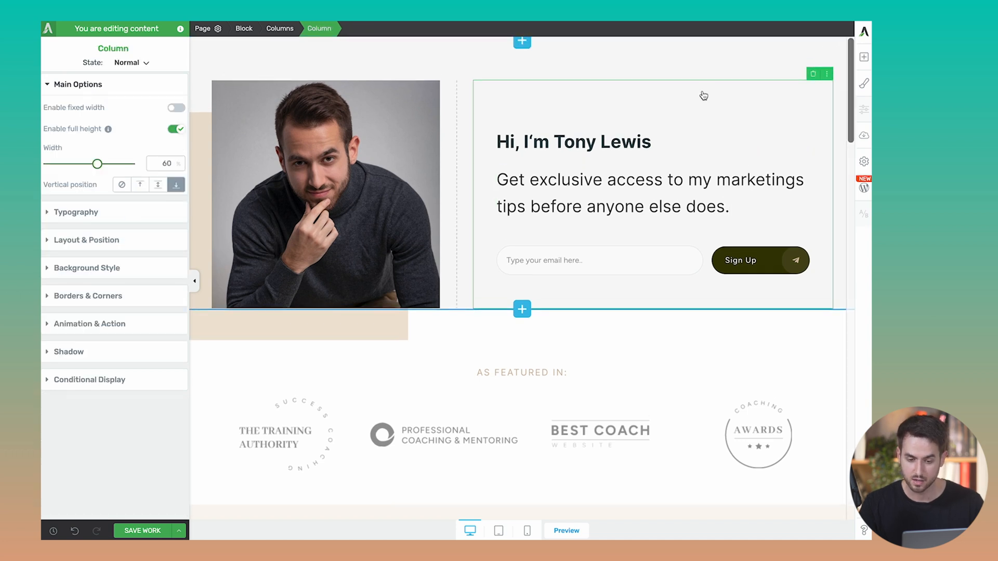
click(703, 55)
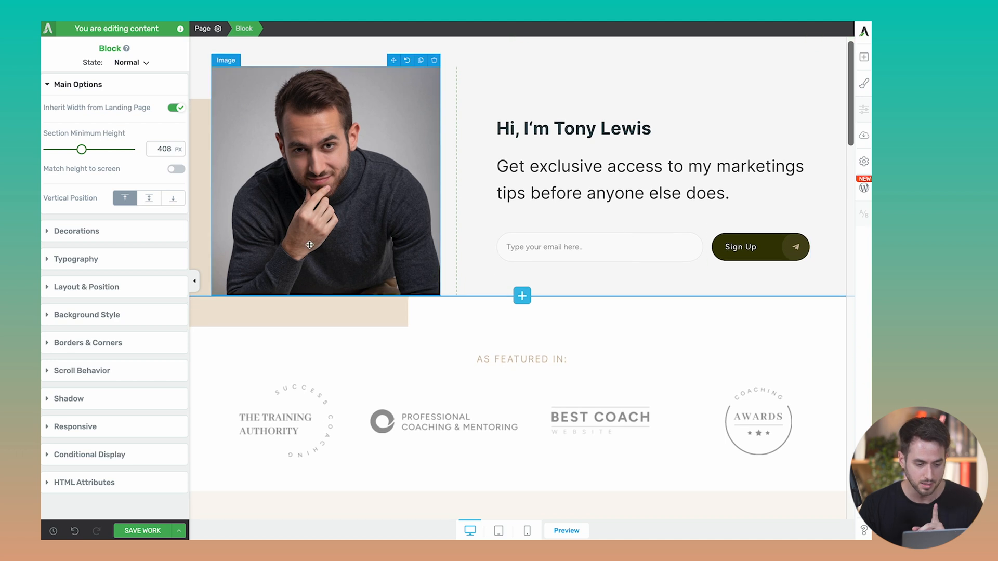
- Move the tan book sign-up block above the hero block so it comes first on the page
click(194, 281)
scroll(274, 323, down, 10)
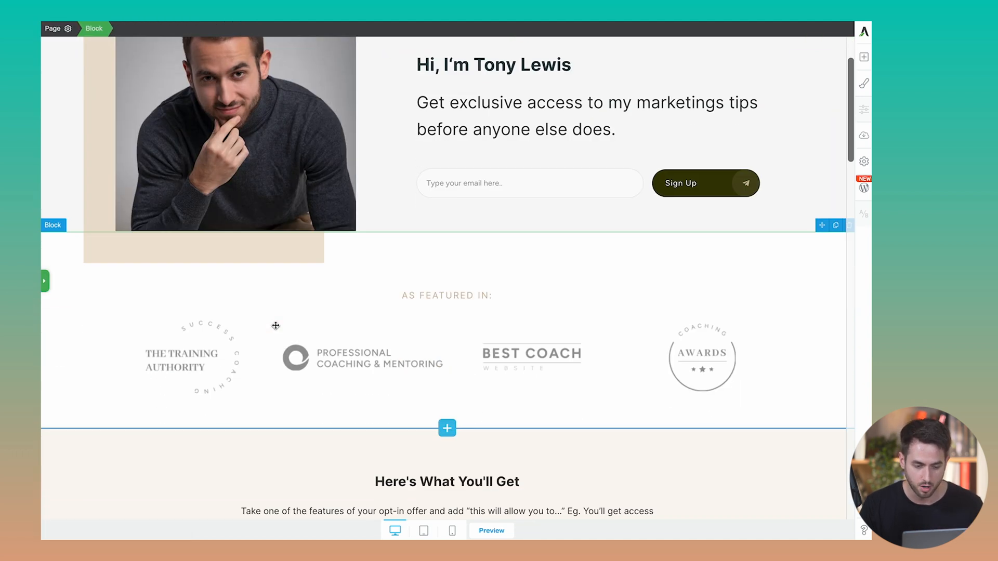
scroll(275, 325, down, 6)
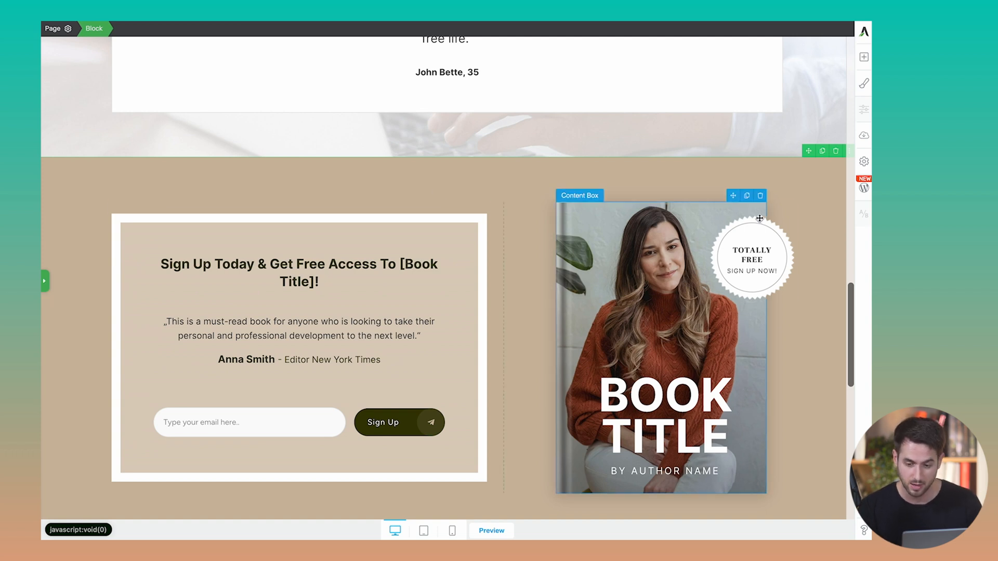
drag(808, 151, 706, 96)
- Replace the book cover content box's background image with square-high-res.jpg, inserted from its URL
click(637, 241)
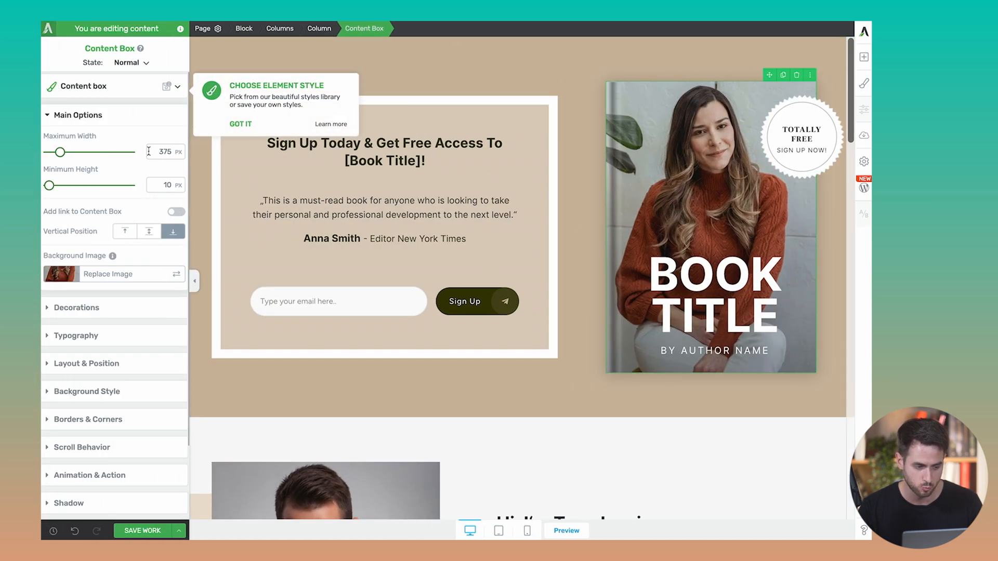
click(177, 276)
click(94, 164)
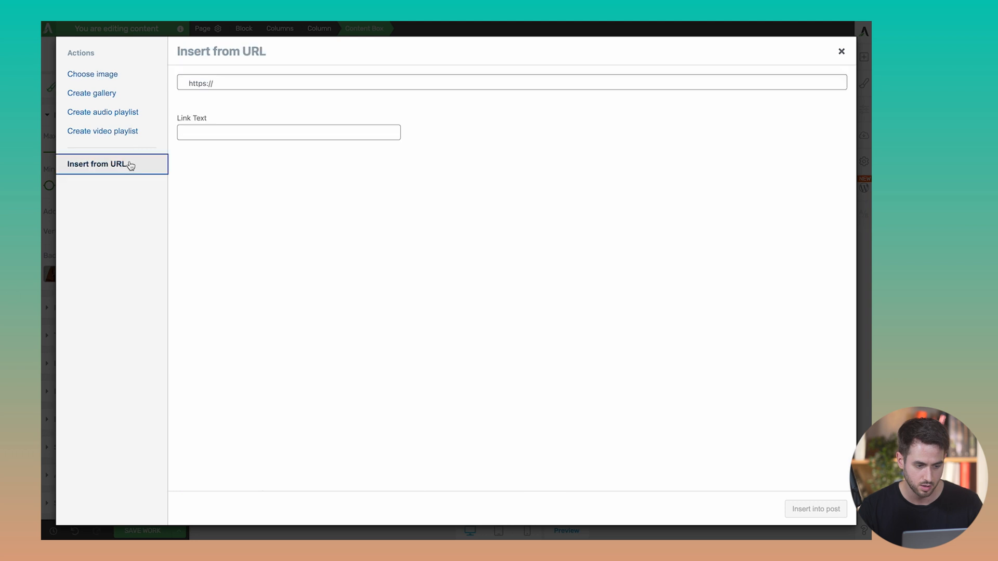
click(338, 80)
text(https://lewistony.com/wp-content/uploads/2024/01/square-high-res.jpg)
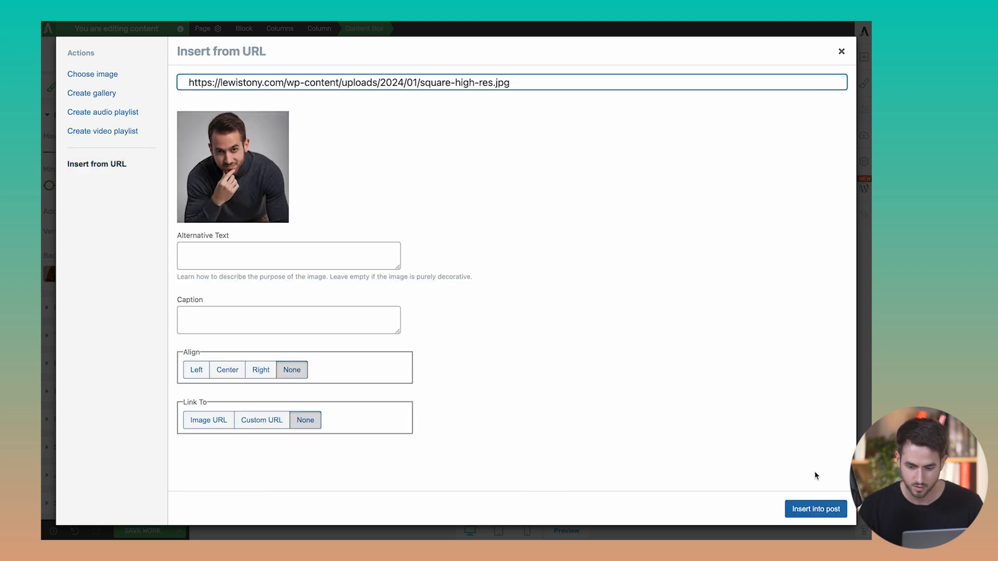
click(803, 508)
- Replace the book cover's title with "MARKETING DONE RIGHT"
click(710, 273)
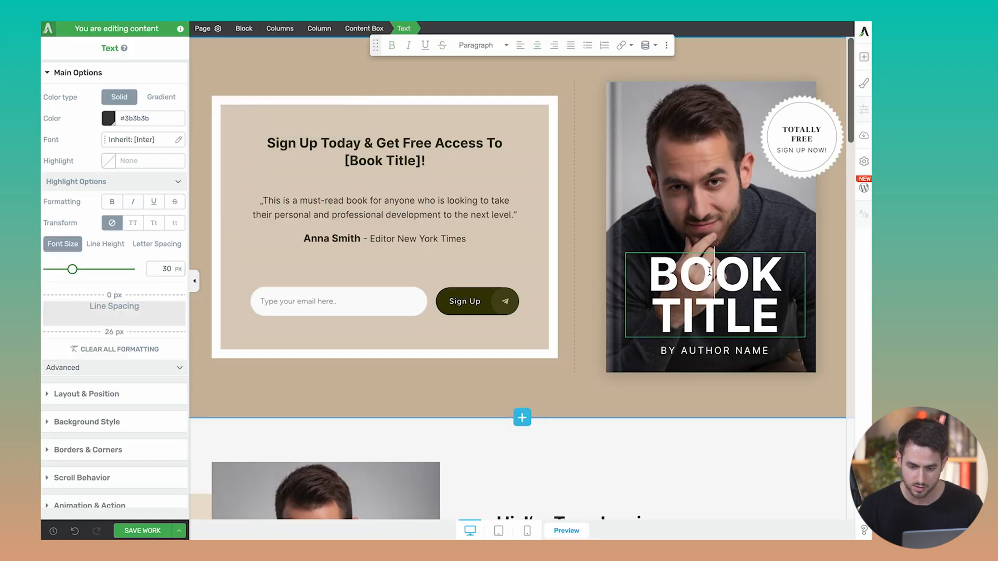
text(A)
key(ctrl+a)
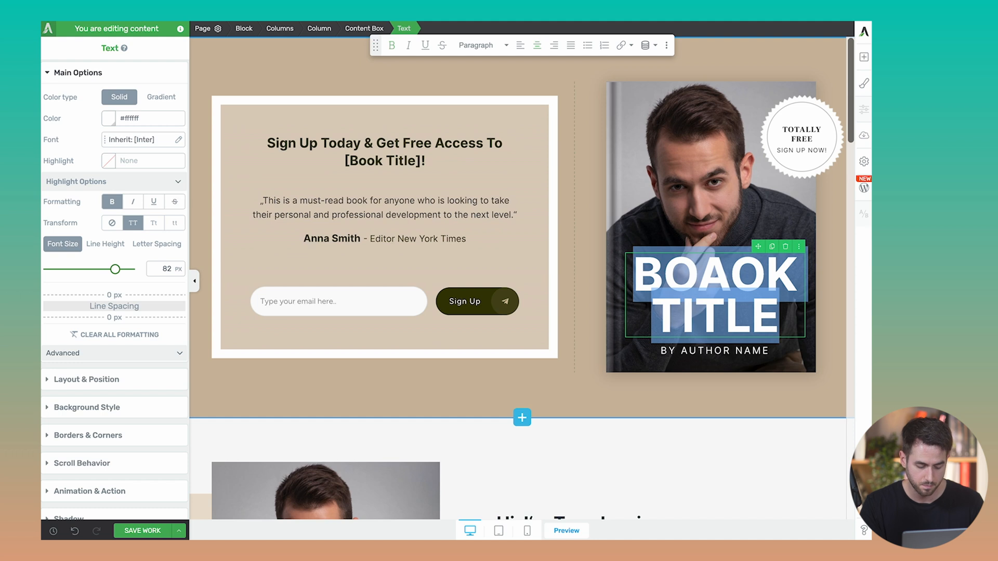
text(MARKETING)
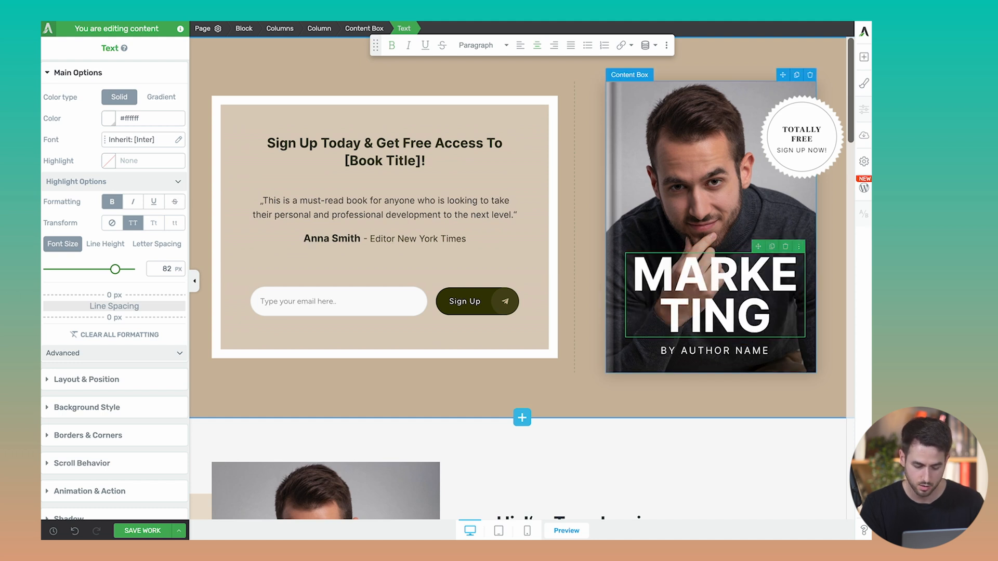
text( DONE RIGHT)
- Set the font size of the whole book cover title to 48 px
key(ctrl+a)
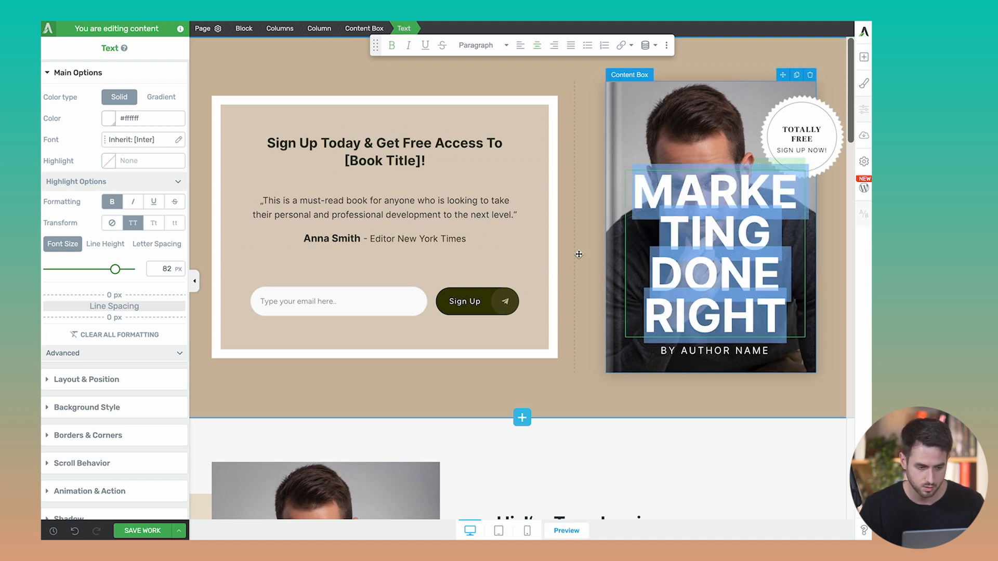
double_click(166, 268)
text(34)
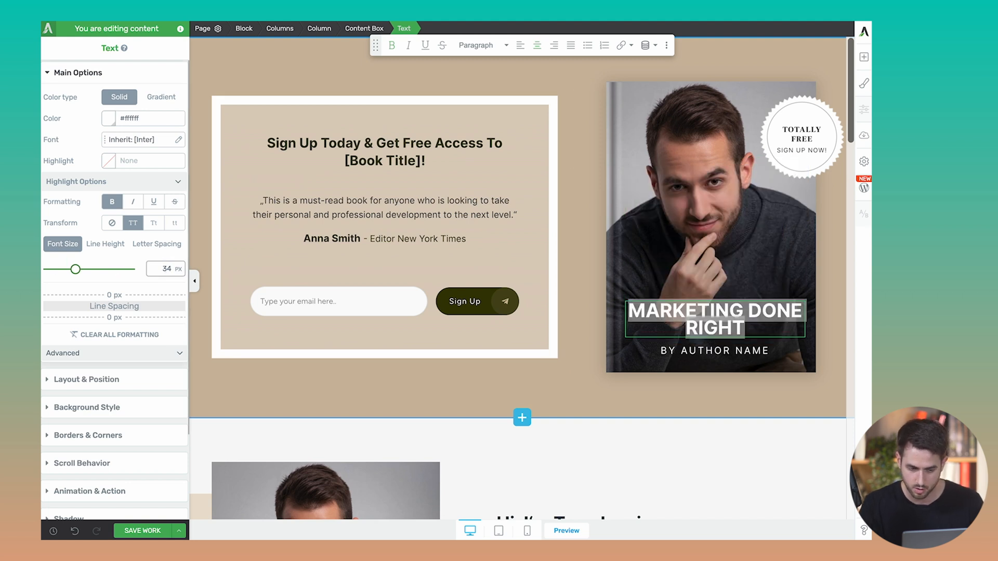
double_click(167, 267)
text(48)
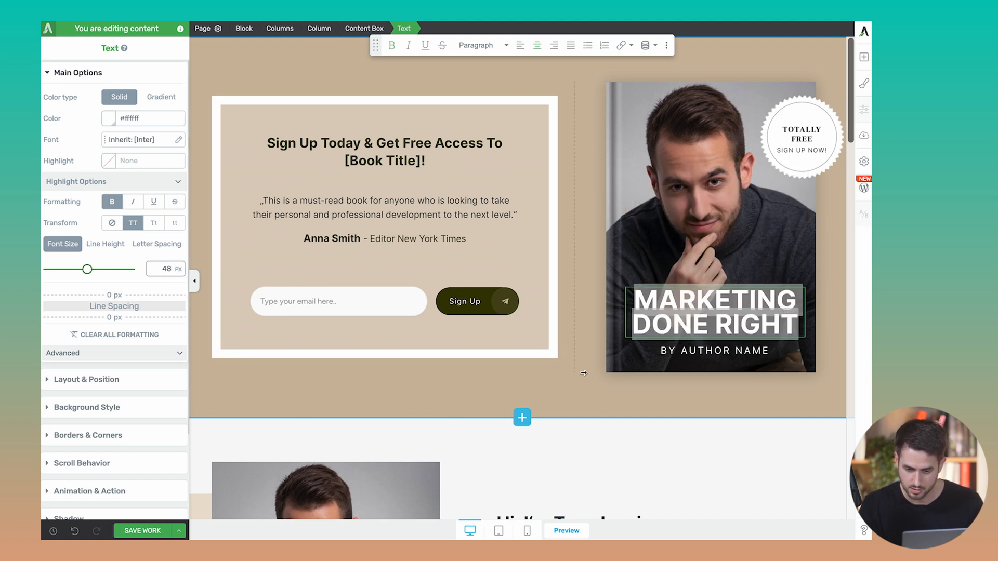
- Replace the AUTHOR NAME placeholder in the book cover's byline with the author's full name in capitals
click(730, 359)
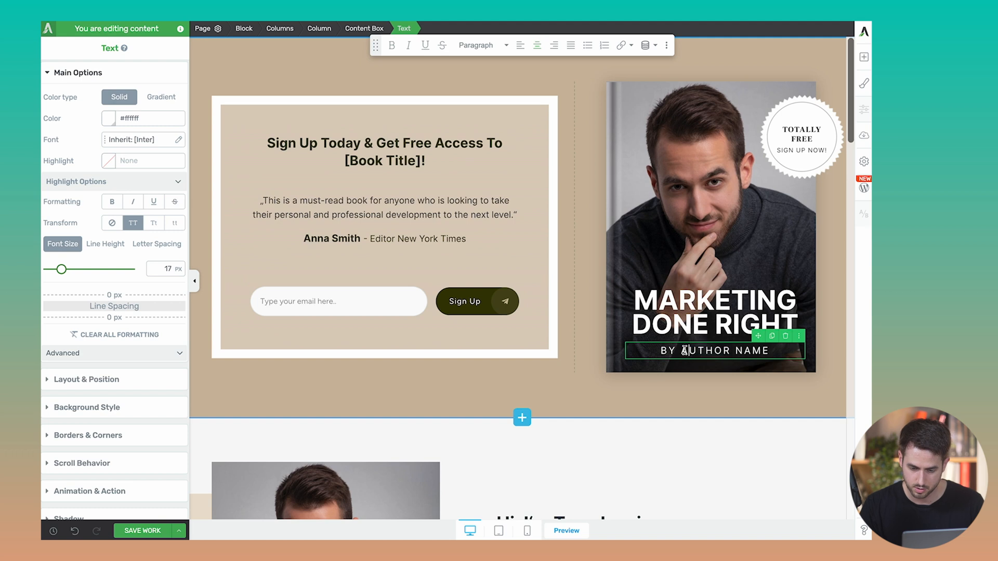
drag(681, 350, 769, 352)
text(TONY LEWIS)
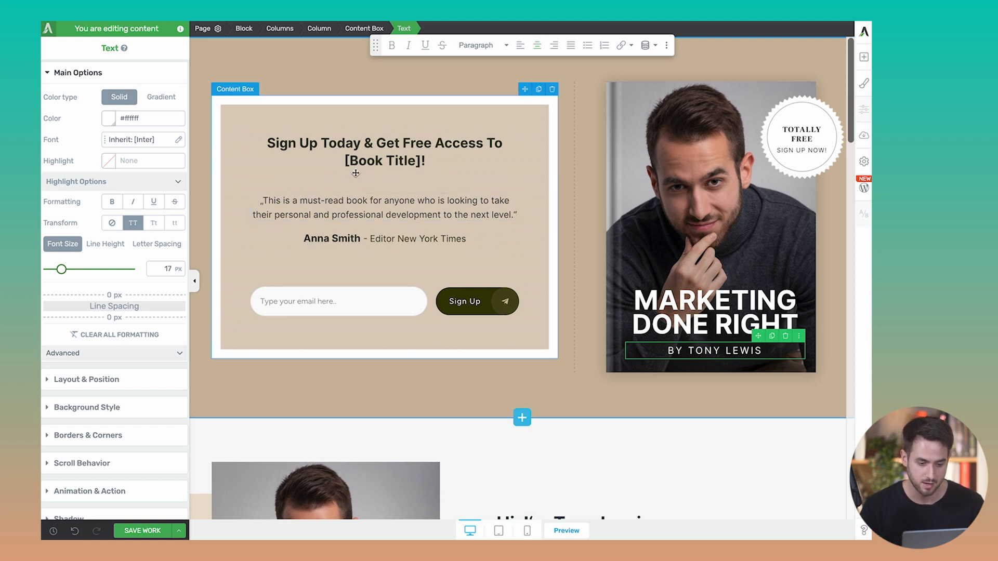
- Insert "To My Newsletter" after "Sign Up Today" in the sign-up box's headline
click(355, 145)
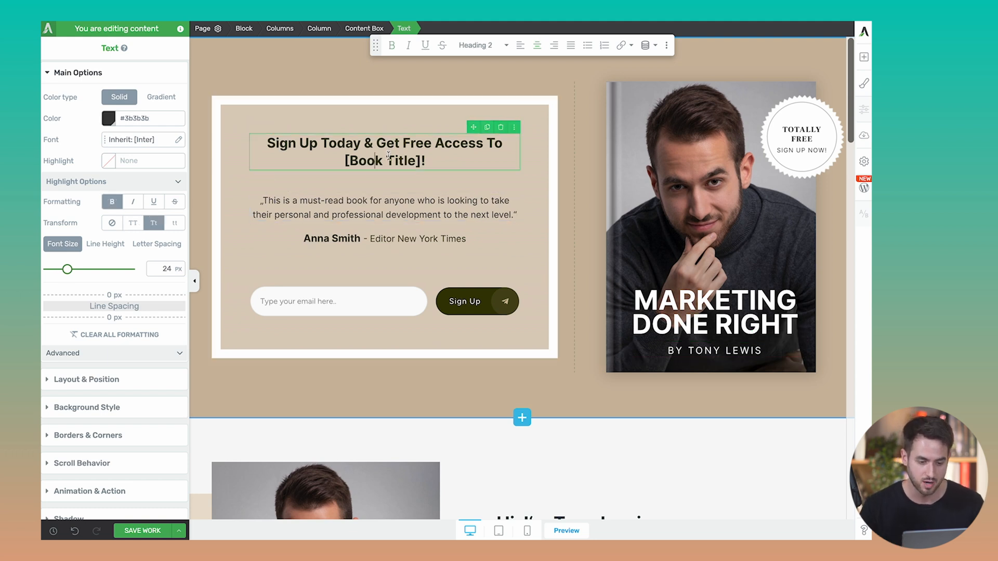
click(364, 143)
text(To My News)
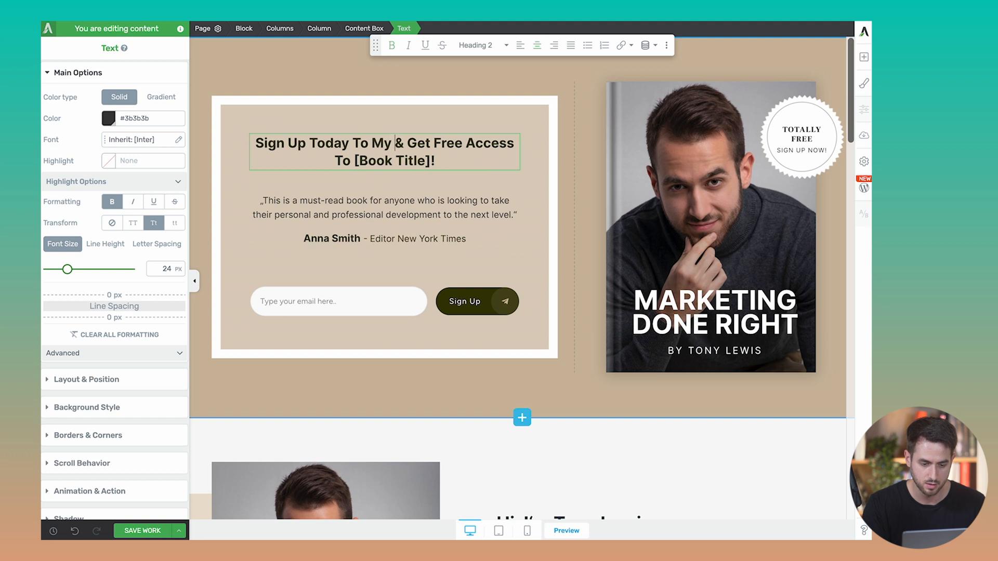
text(letter)
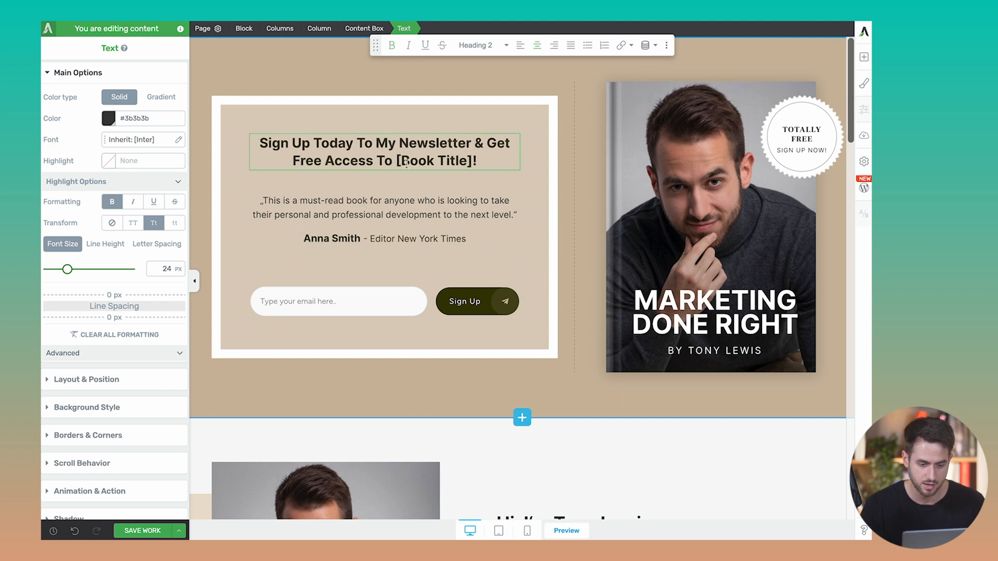
- Replace the [Book Title] placeholder in the sign-up headline with "Marketing Done Right!" in italics
drag(398, 161, 477, 162)
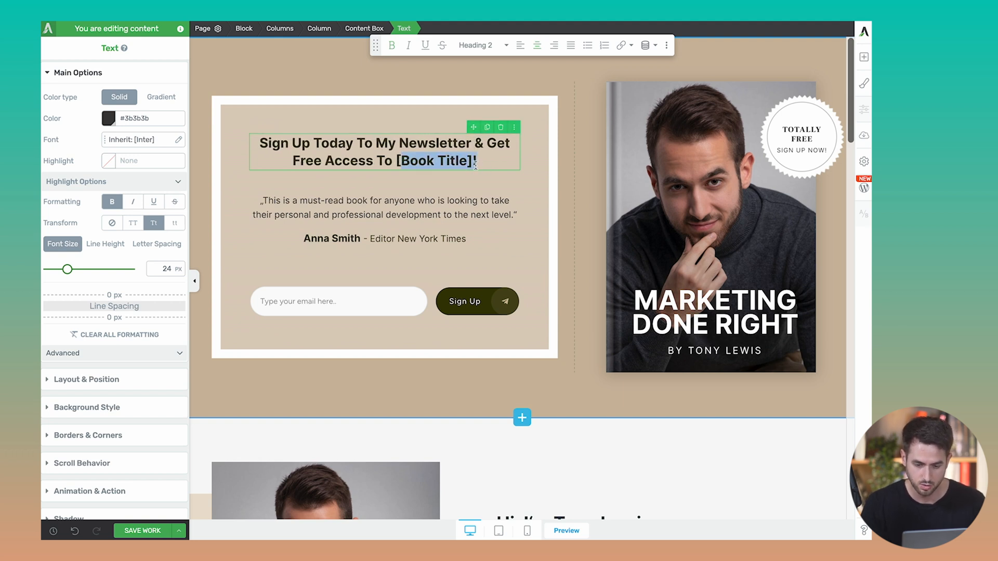
key(BackSpace)
text(Marketing Dn)
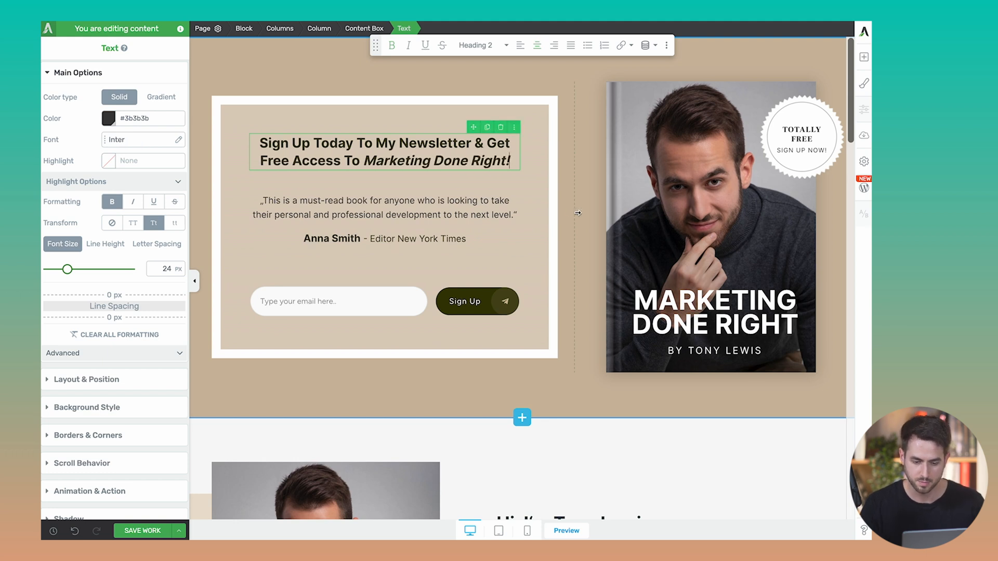
- Move the author introduction block from under the book sign-up block to below the "Hear What They Say" testimonials
click(603, 231)
scroll(603, 231, down, 3)
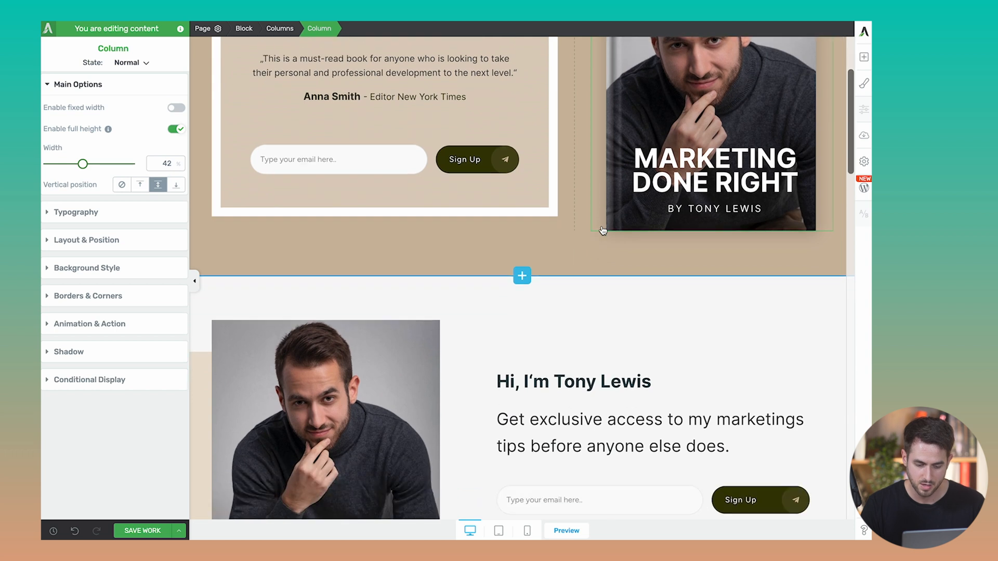
click(629, 298)
scroll(629, 298, down, 1)
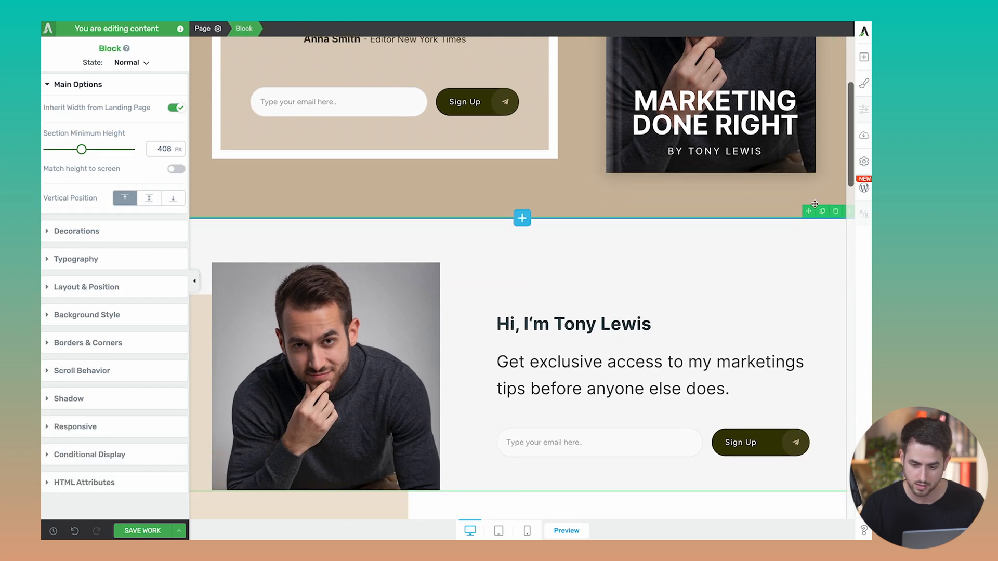
scroll(807, 211, up, 4)
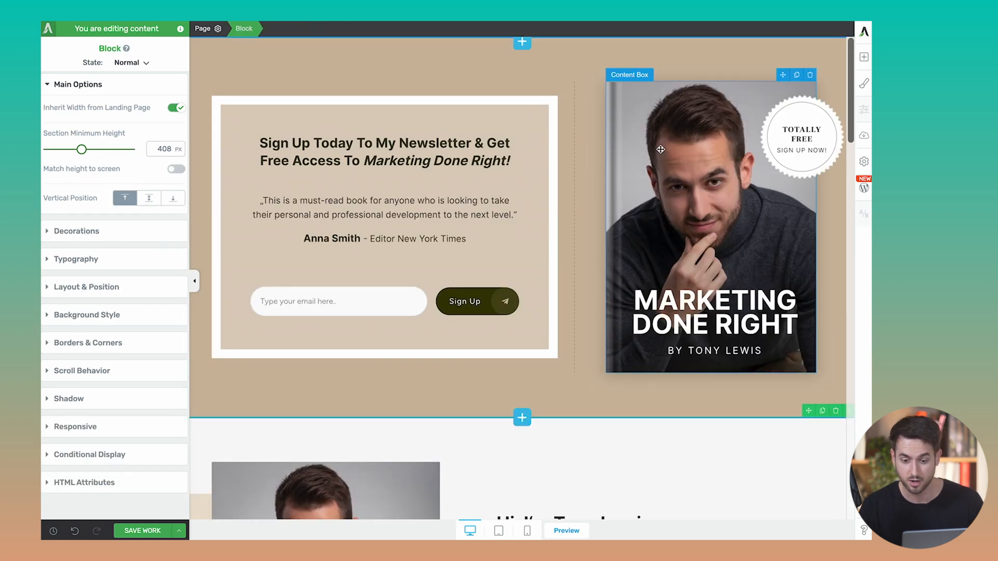
scroll(819, 216, down, 5)
drag(806, 168, 652, 428)
scroll(653, 428, up, 15)
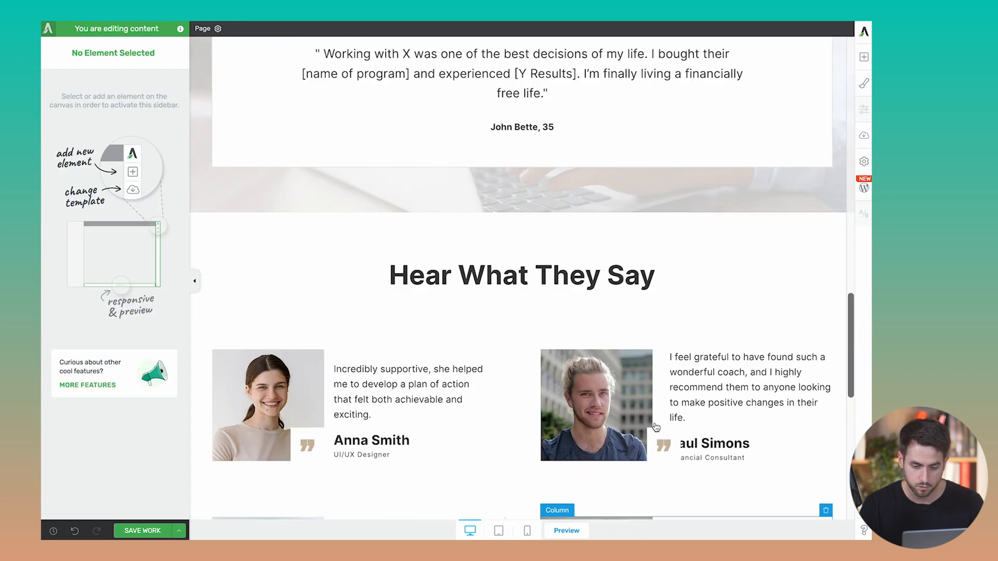
- Move the "Hear What They Say" testimonials block directly below the book sign-up block
scroll(655, 424, down, 10)
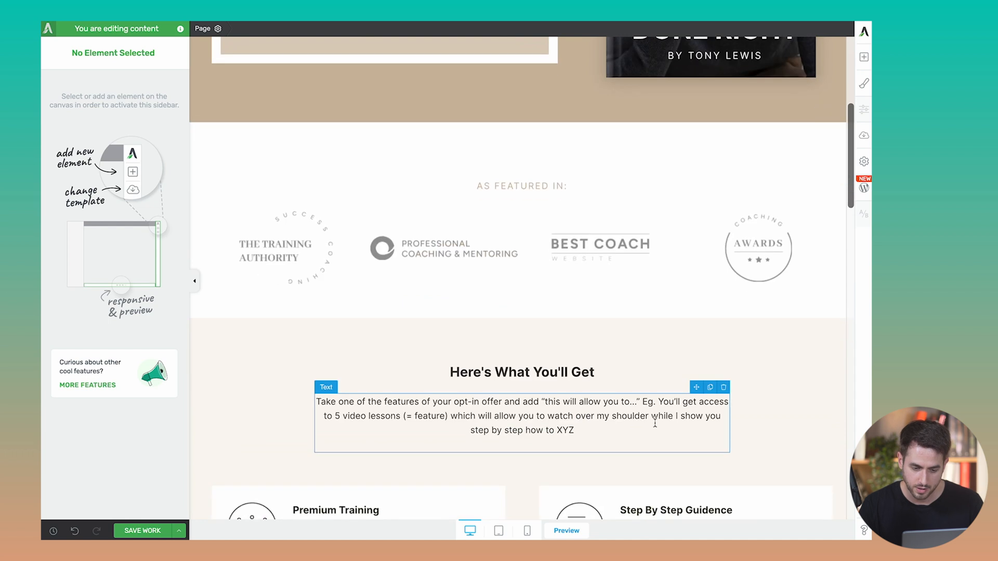
scroll(655, 423, down, 10)
scroll(656, 424, up, 3)
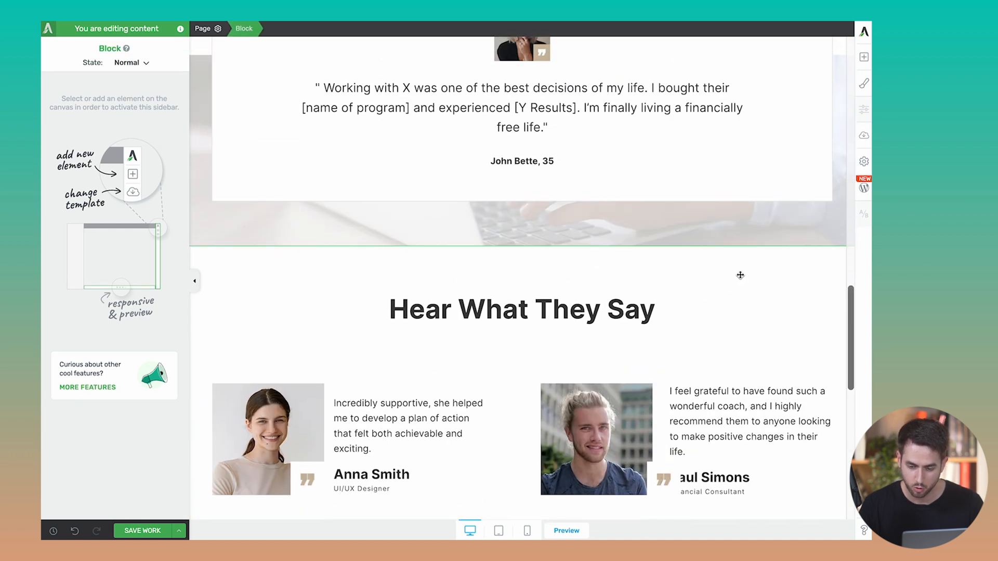
click(814, 238)
drag(798, 224, 635, 345)
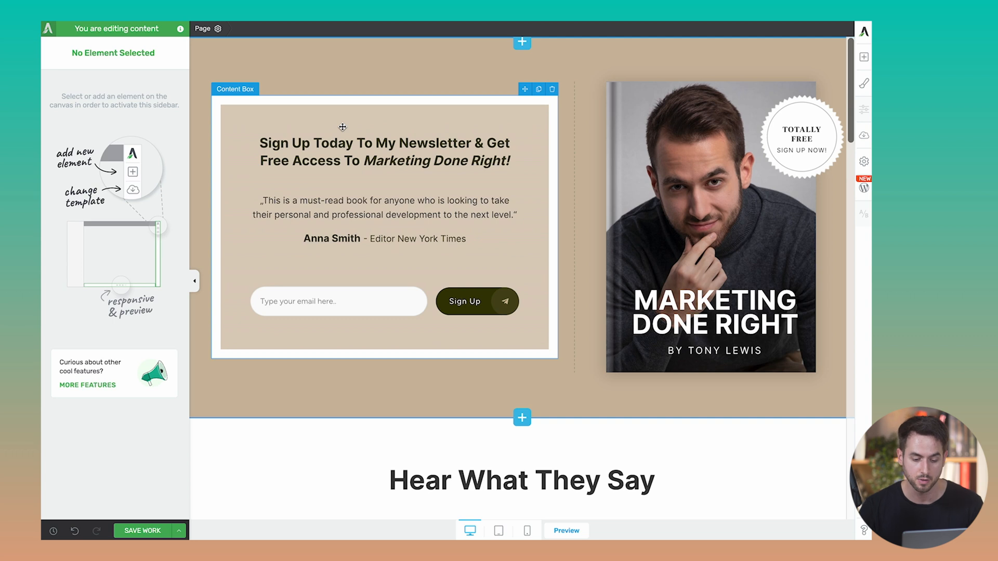
- Review the reordered page and delete the "Get instant access to your free E-book download now!" block at its end
scroll(343, 127, down, 5)
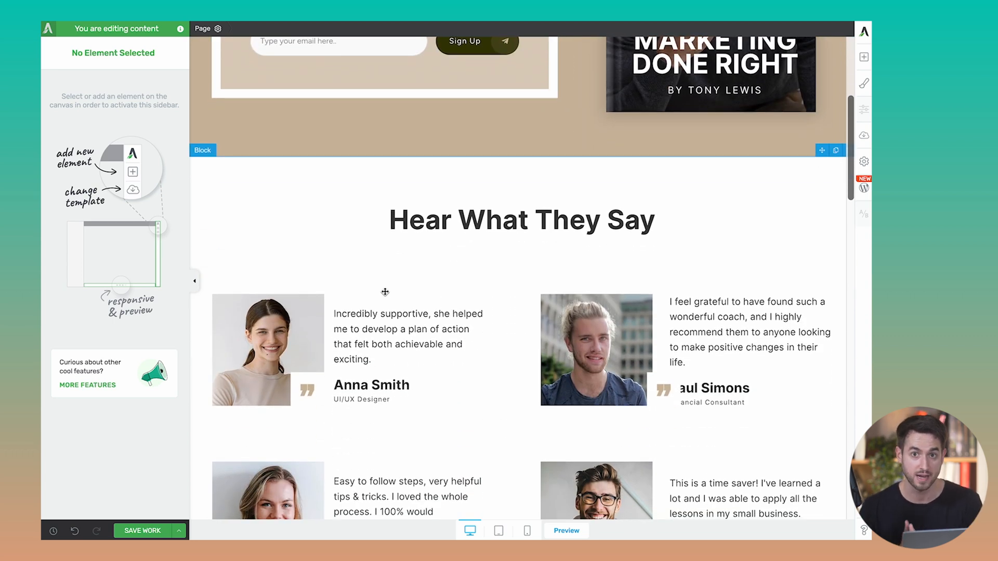
scroll(385, 292, down, 4)
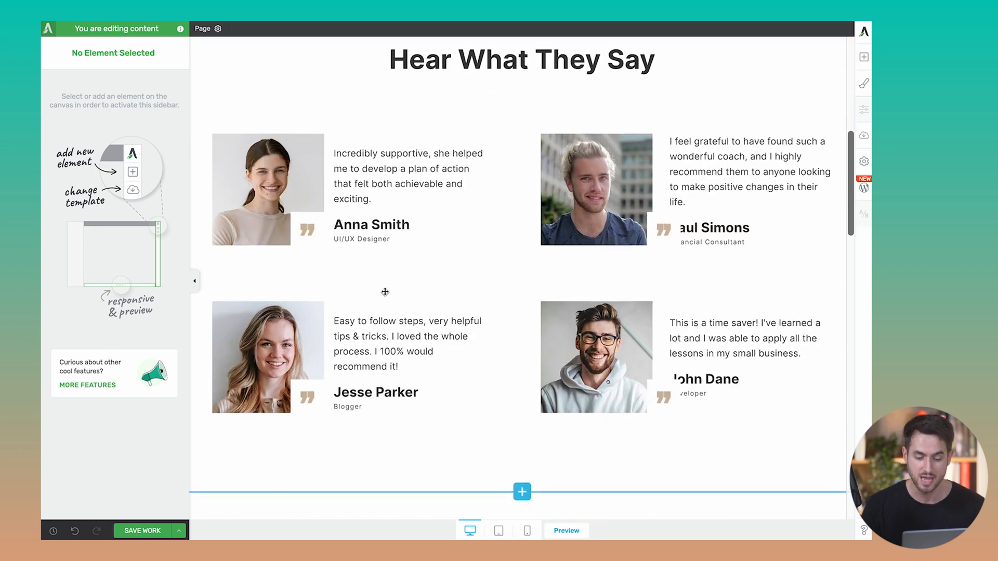
scroll(385, 292, down, 5)
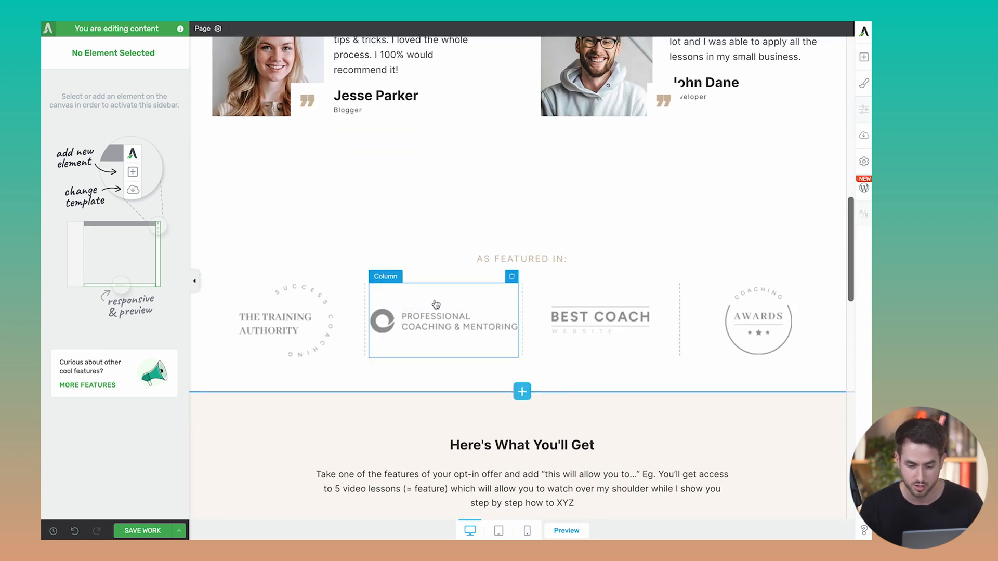
scroll(442, 312, down, 6)
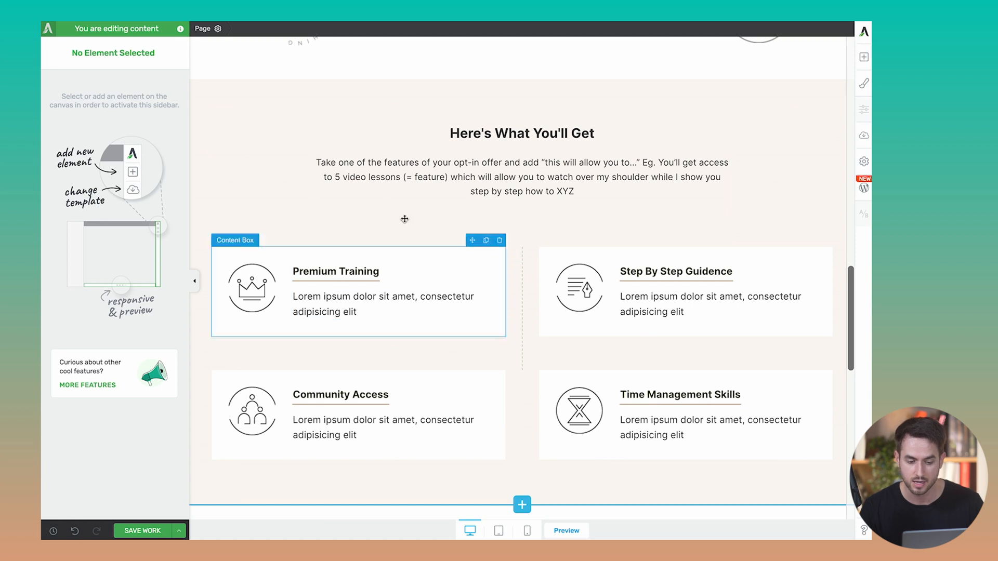
scroll(447, 140, down, 2)
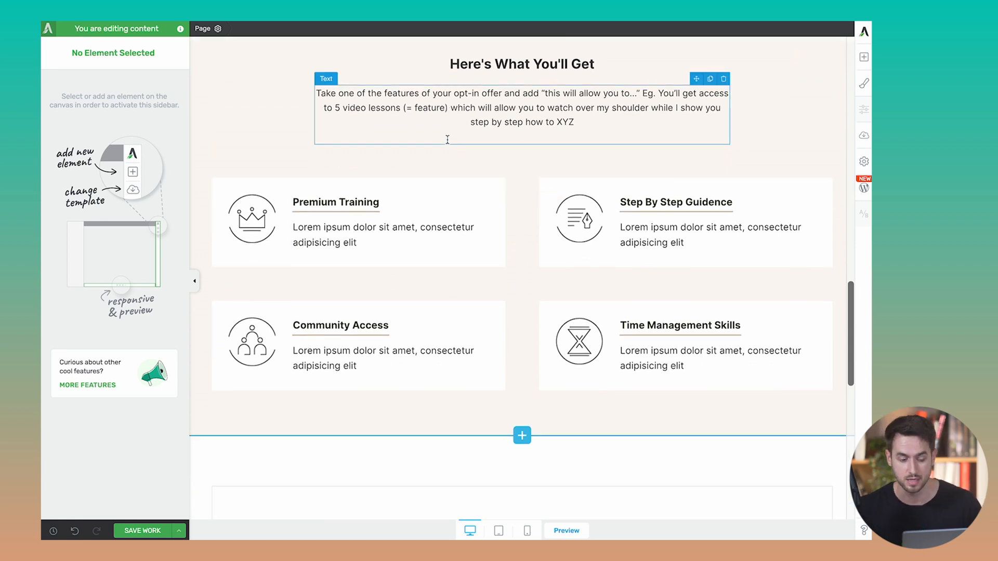
scroll(448, 140, down, 10)
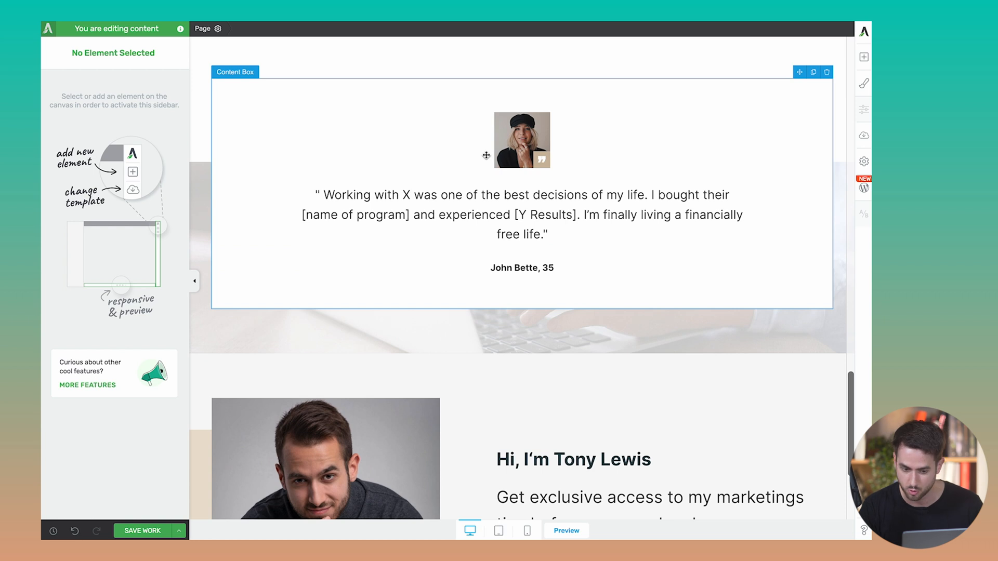
scroll(486, 156, down, 5)
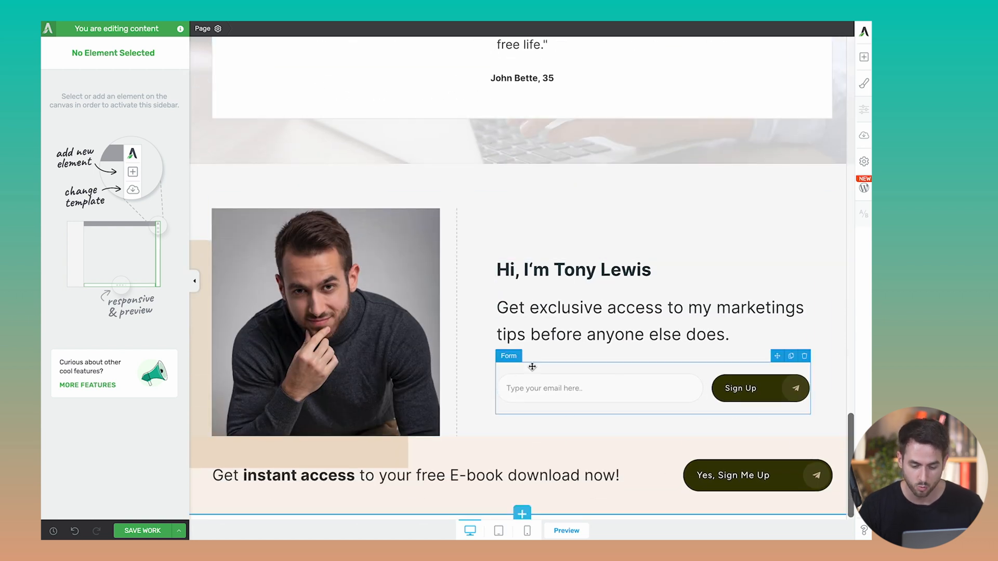
click(633, 450)
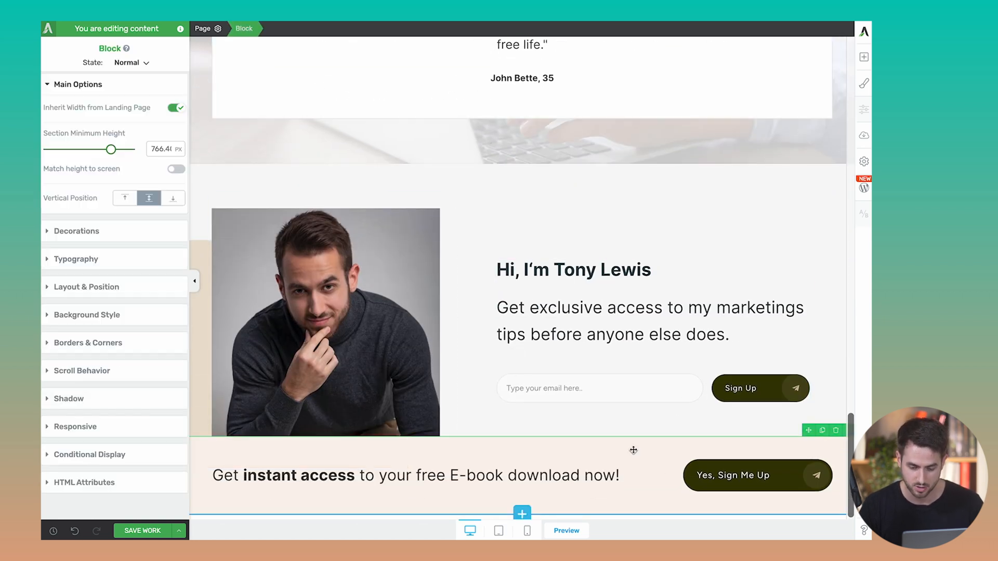
click(836, 431)
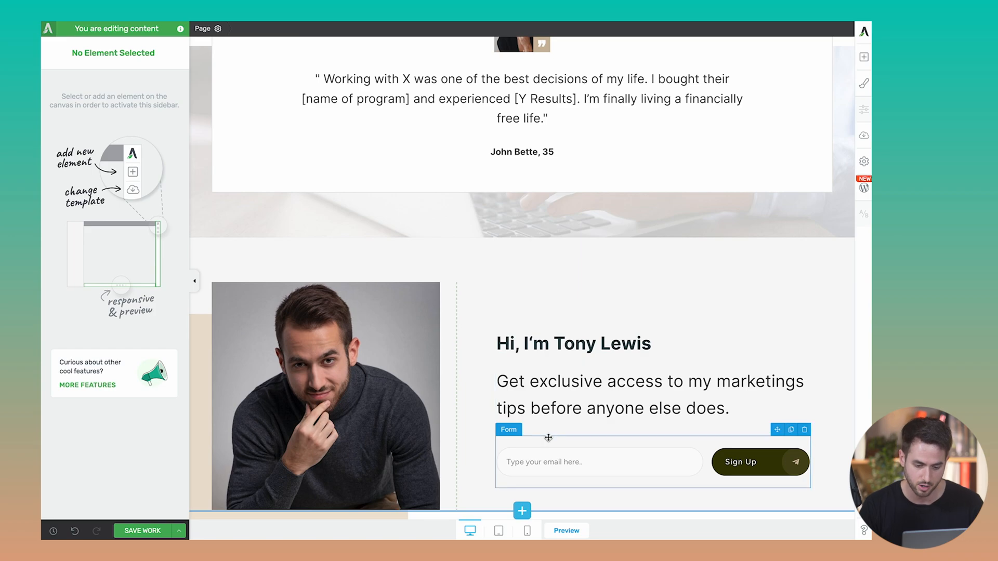